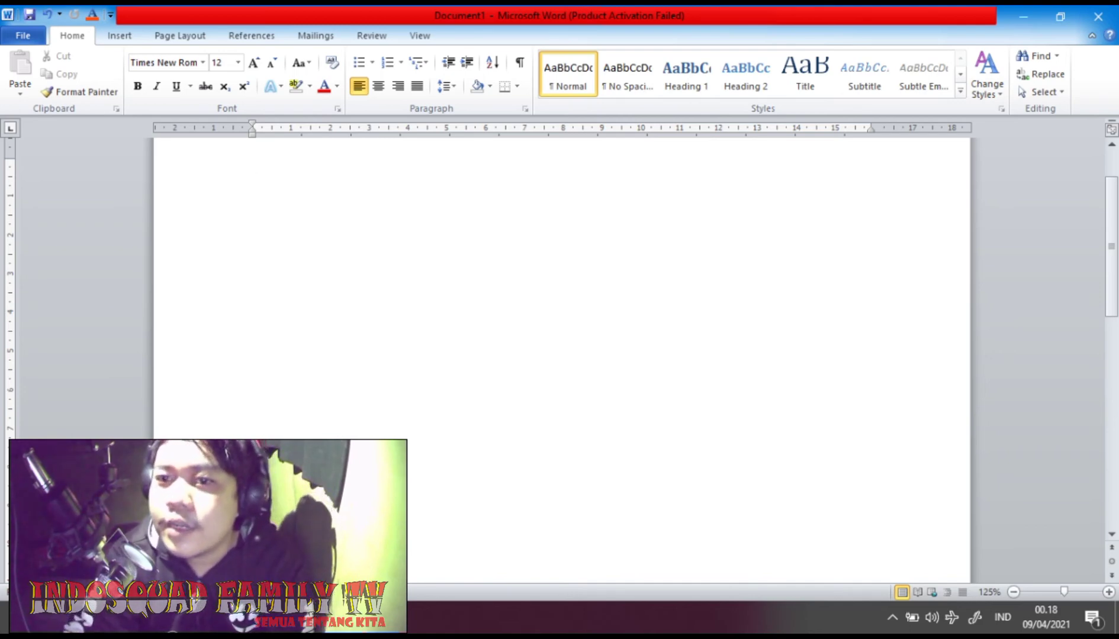
# Set the document's paper size to A4 (21 cm x 29,7 cm).
pyautogui.scroll(1, 562, 355)
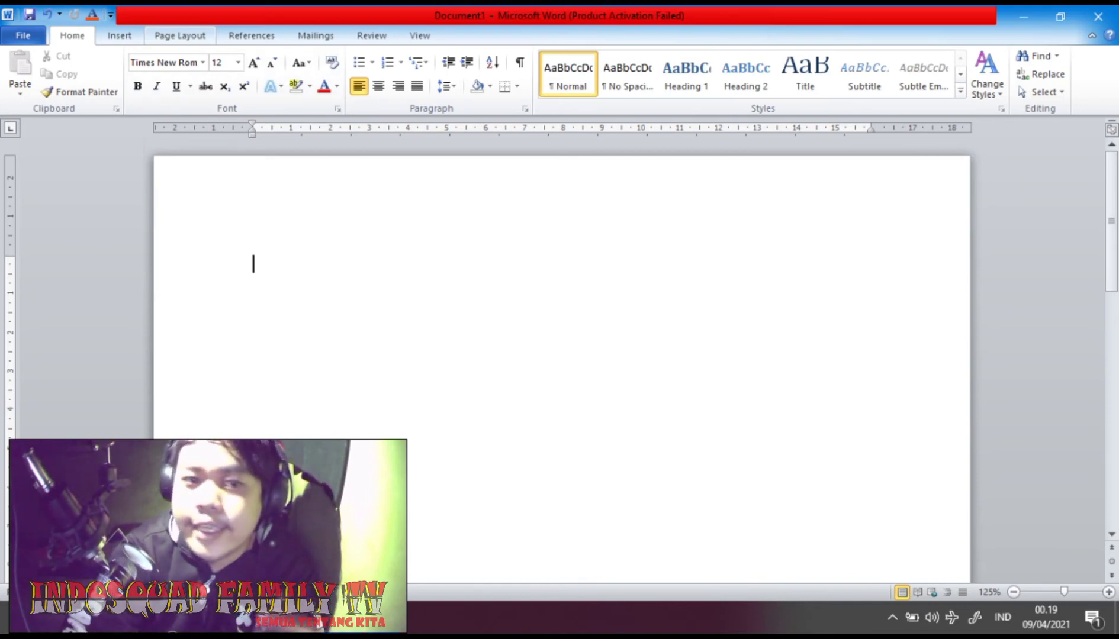
pyautogui.click(180, 36)
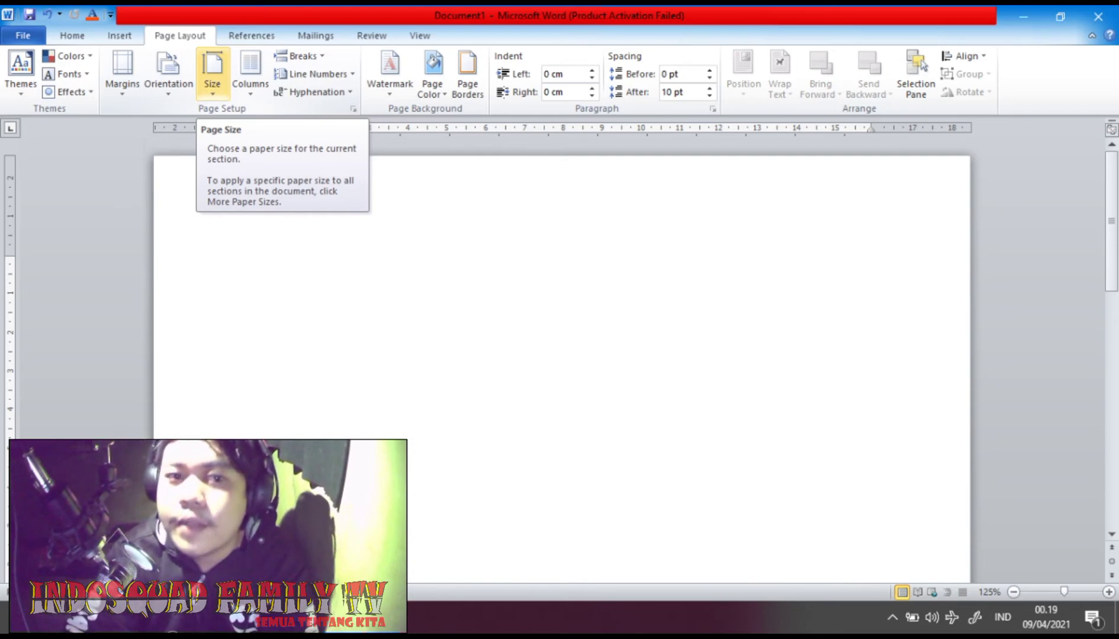
pyautogui.click(212, 74)
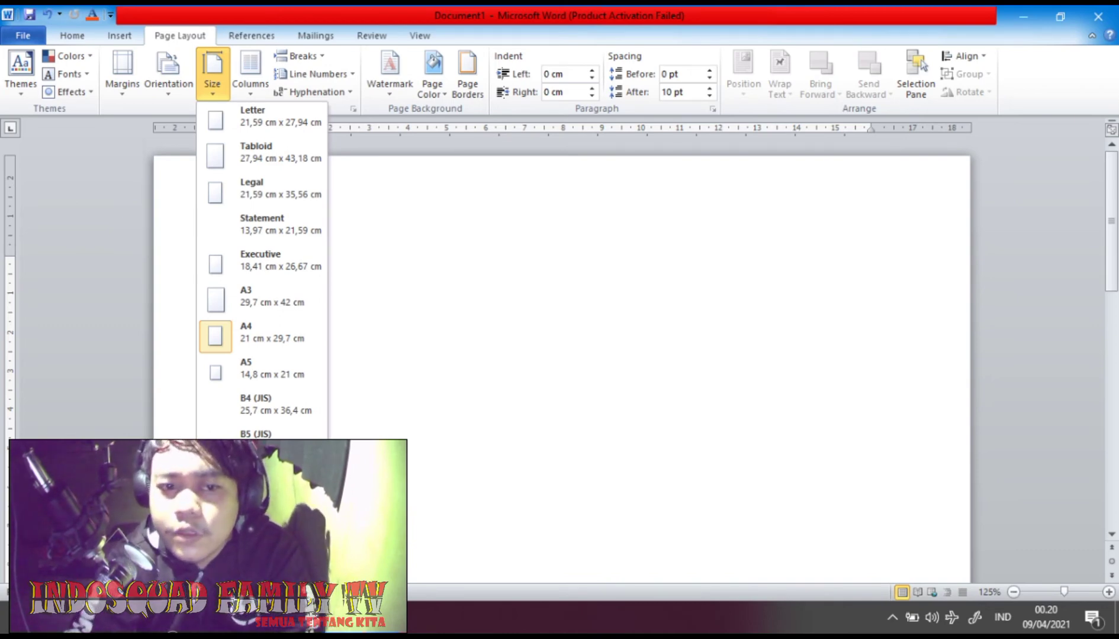
pyautogui.click(212, 76)
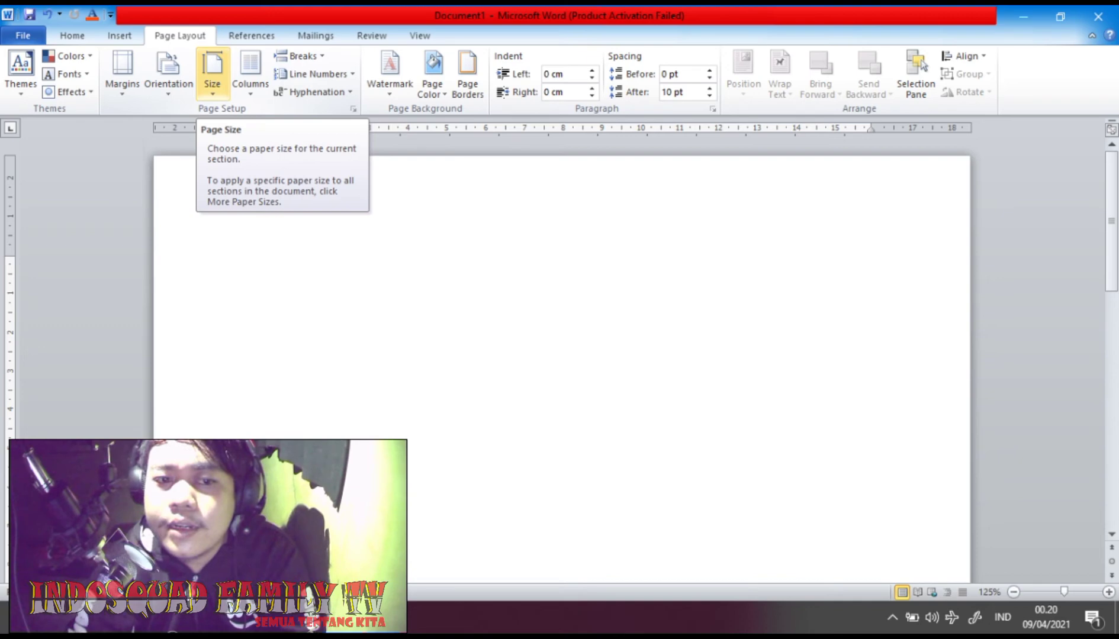
pyautogui.click(212, 75)
pyautogui.click(212, 75)
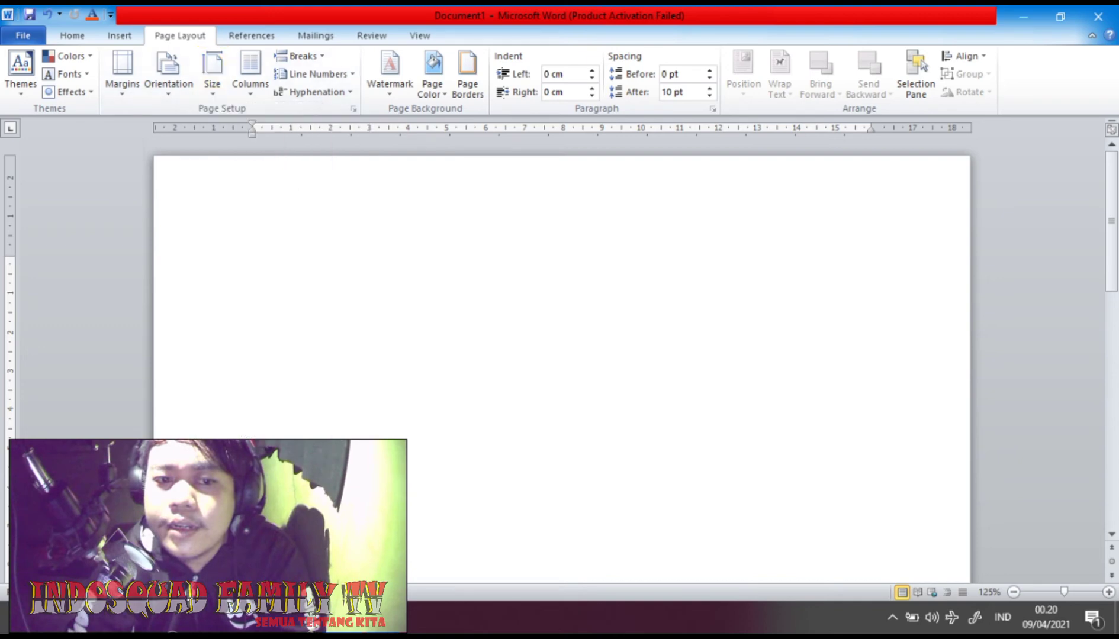
pyautogui.click(212, 75)
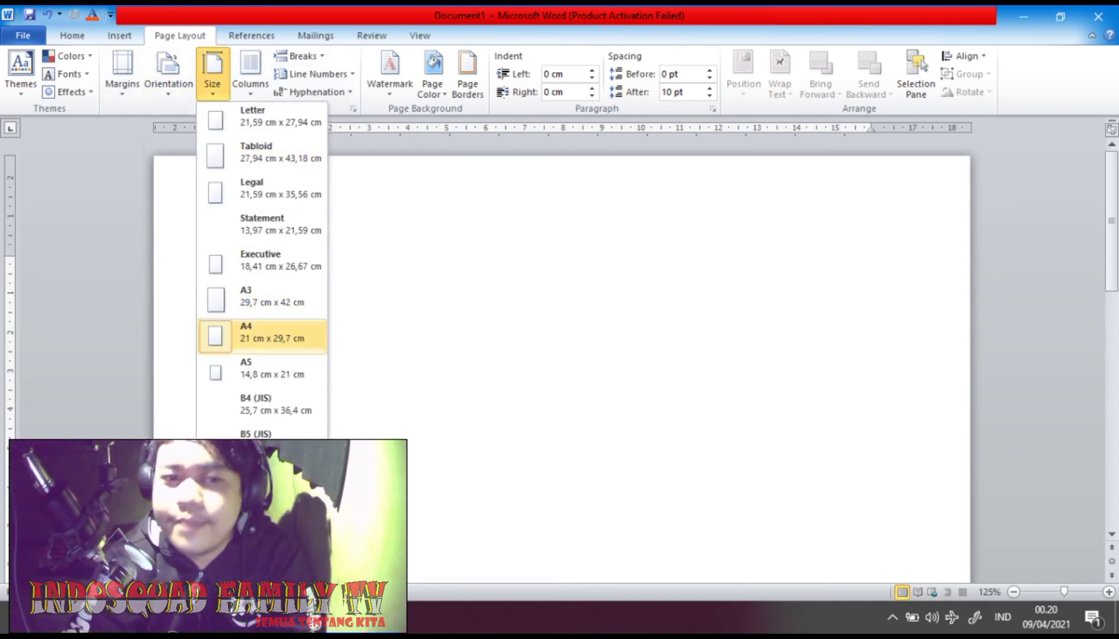
pyautogui.click(263, 336)
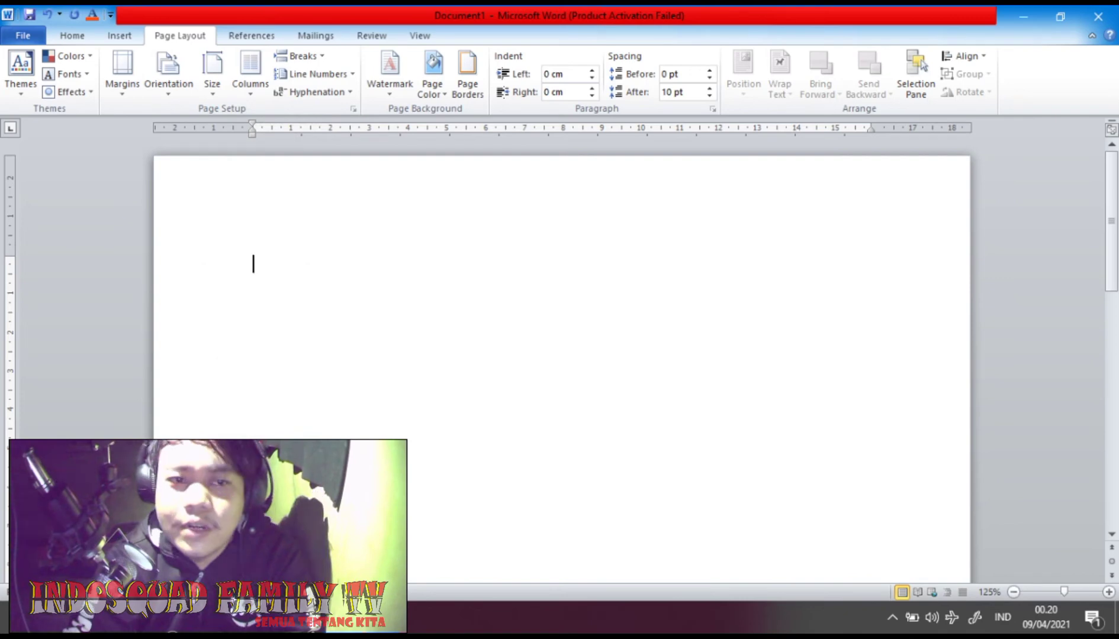
# Review the preset page margins, including the Normal preset.
pyautogui.click(122, 74)
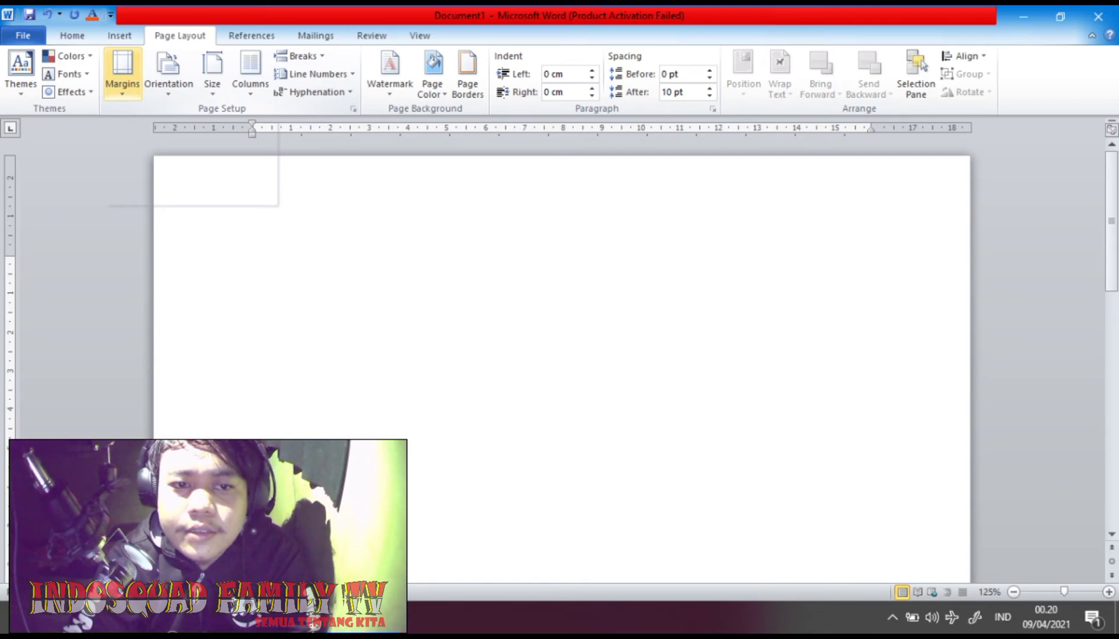
pyautogui.click(122, 71)
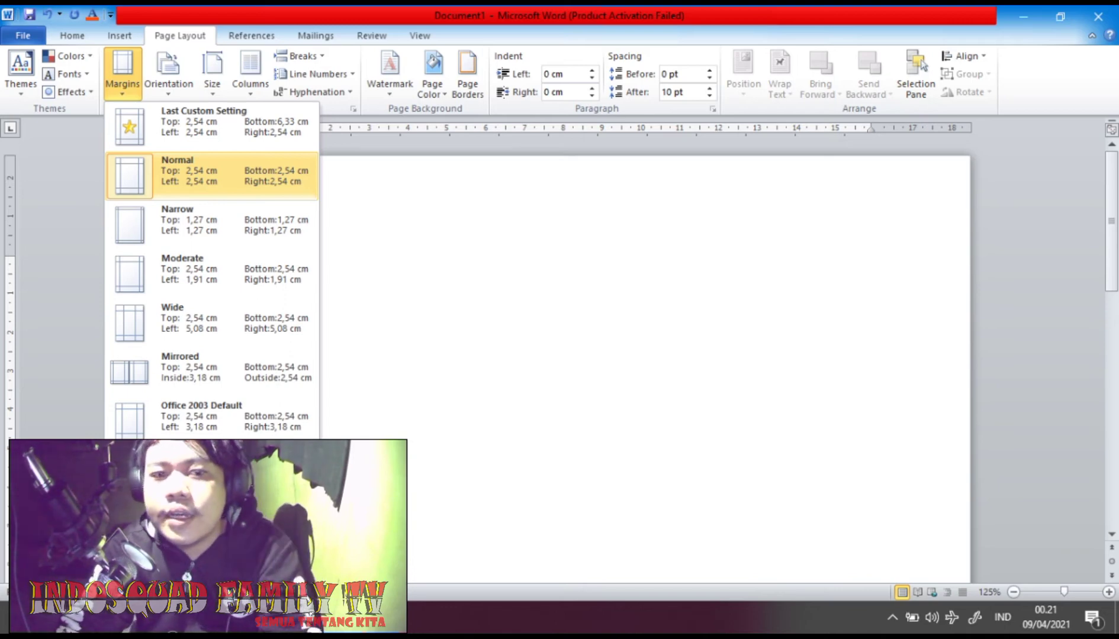
pyautogui.press('Escape')
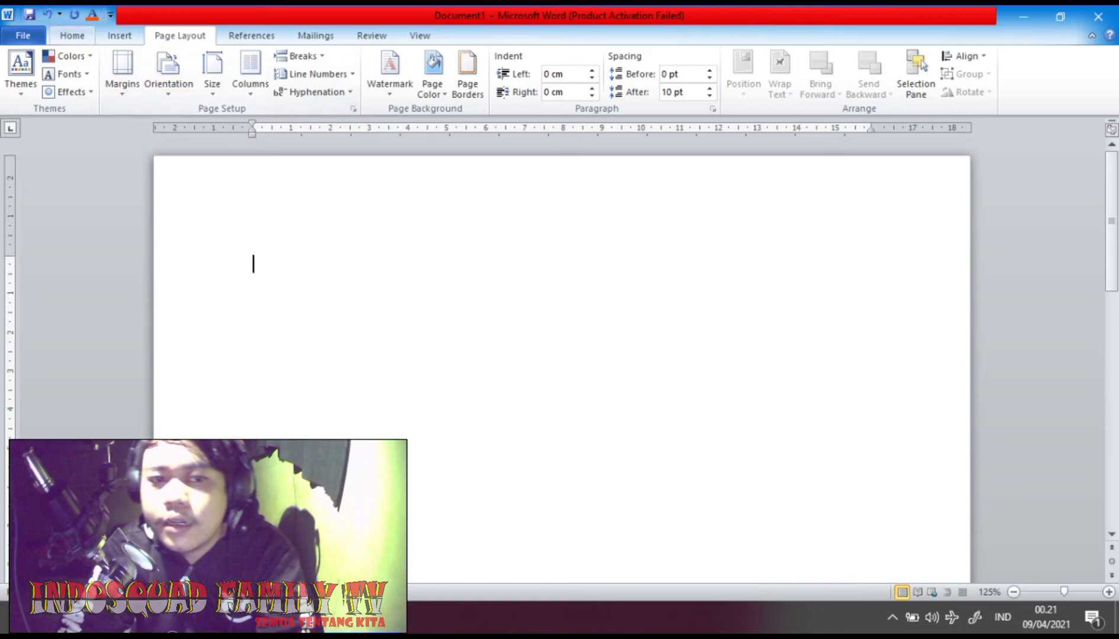
# Open the page header for editing and set its text to Times New Roman, size 12, centred.
pyautogui.click(72, 35)
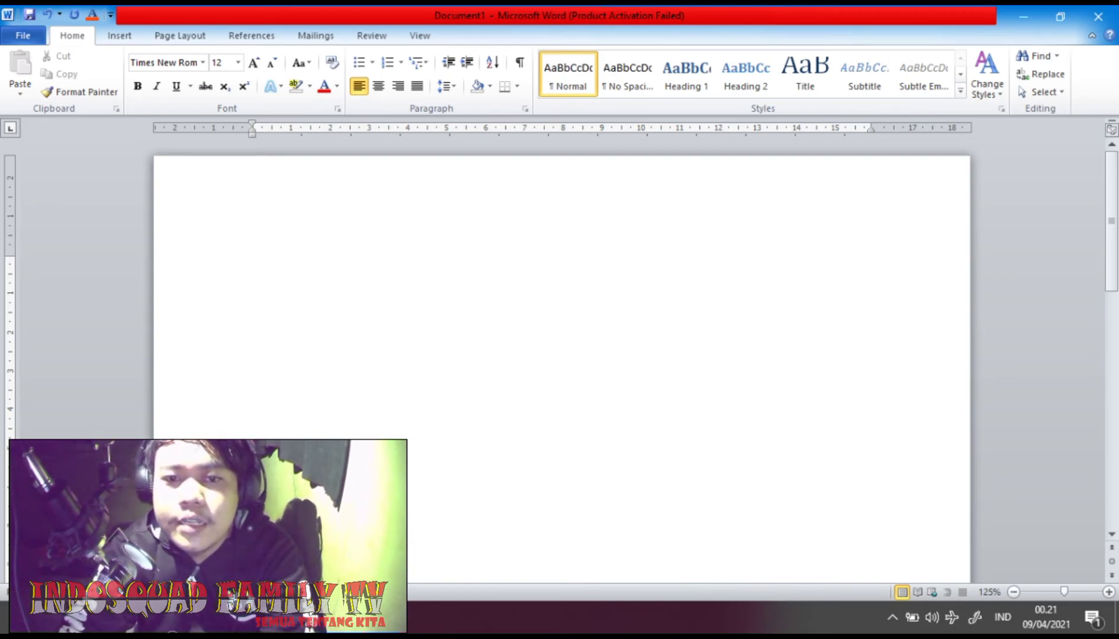
pyautogui.doubleClick(253, 213)
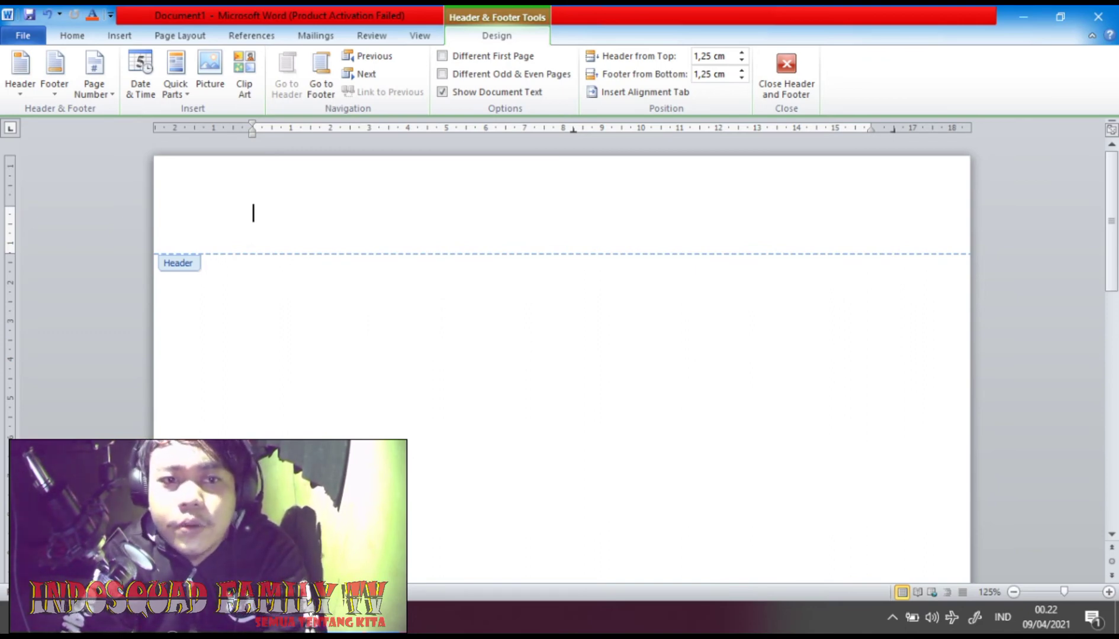
pyautogui.click(71, 35)
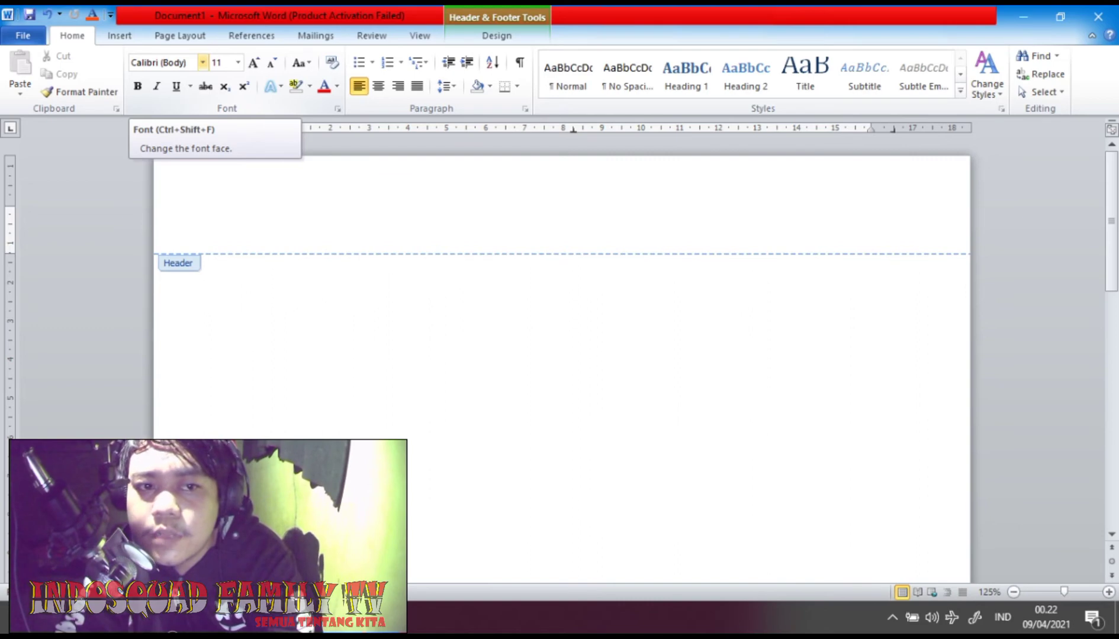
pyautogui.click(202, 62)
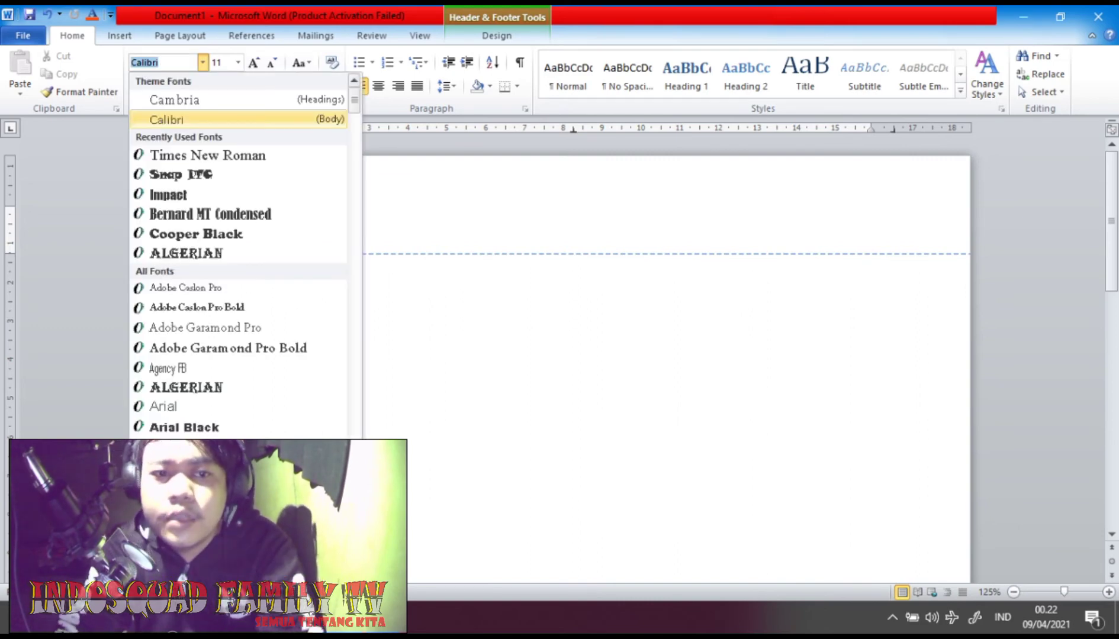
pyautogui.click(208, 156)
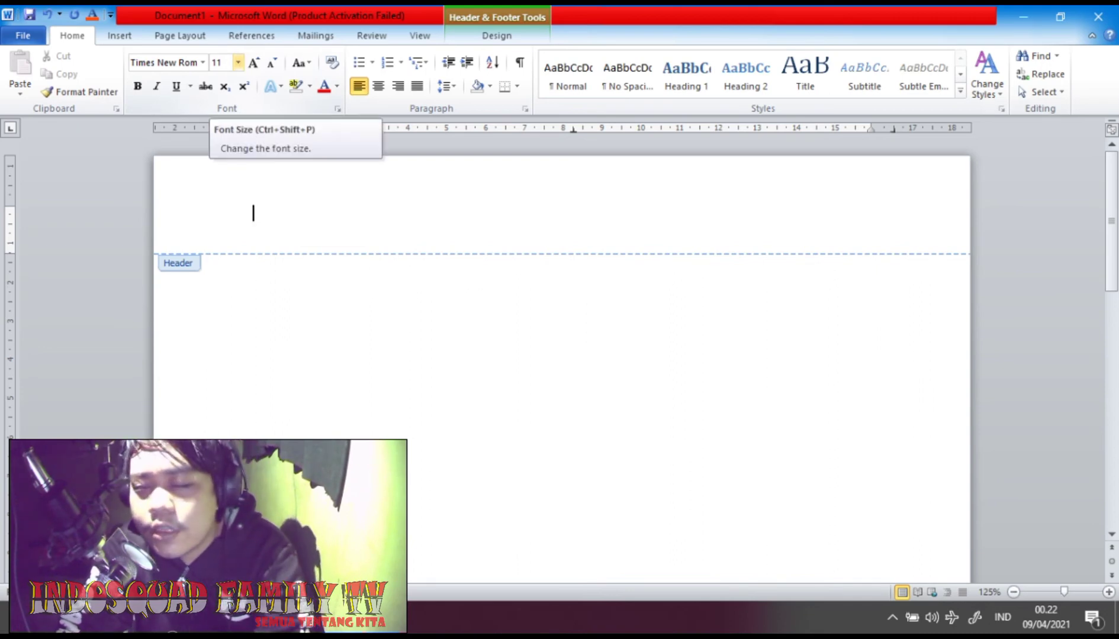
pyautogui.click(237, 63)
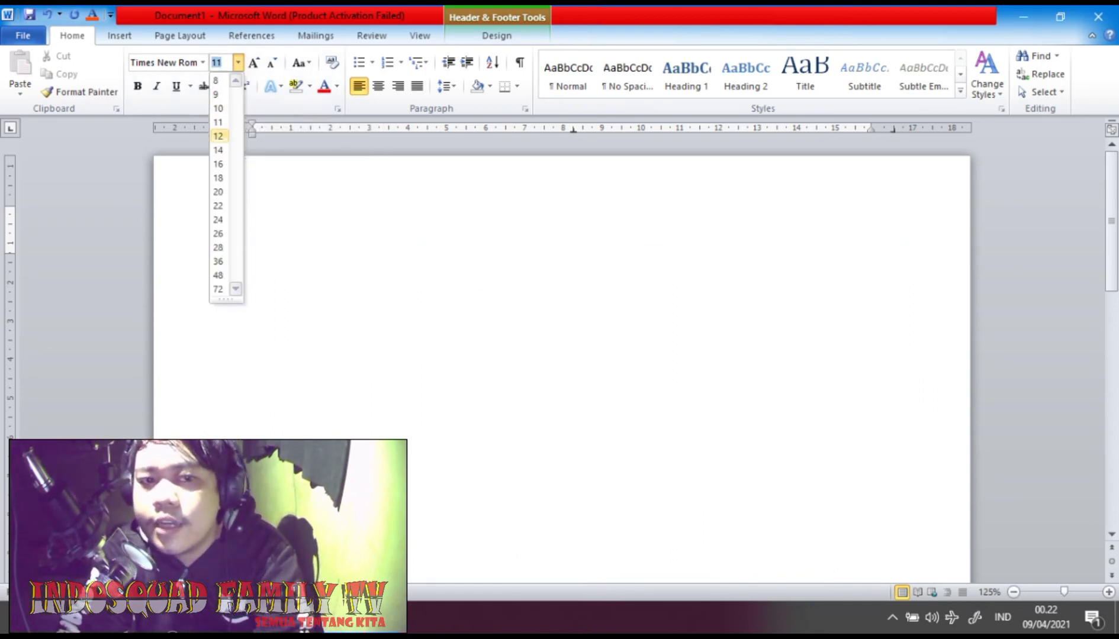
pyautogui.click(218, 136)
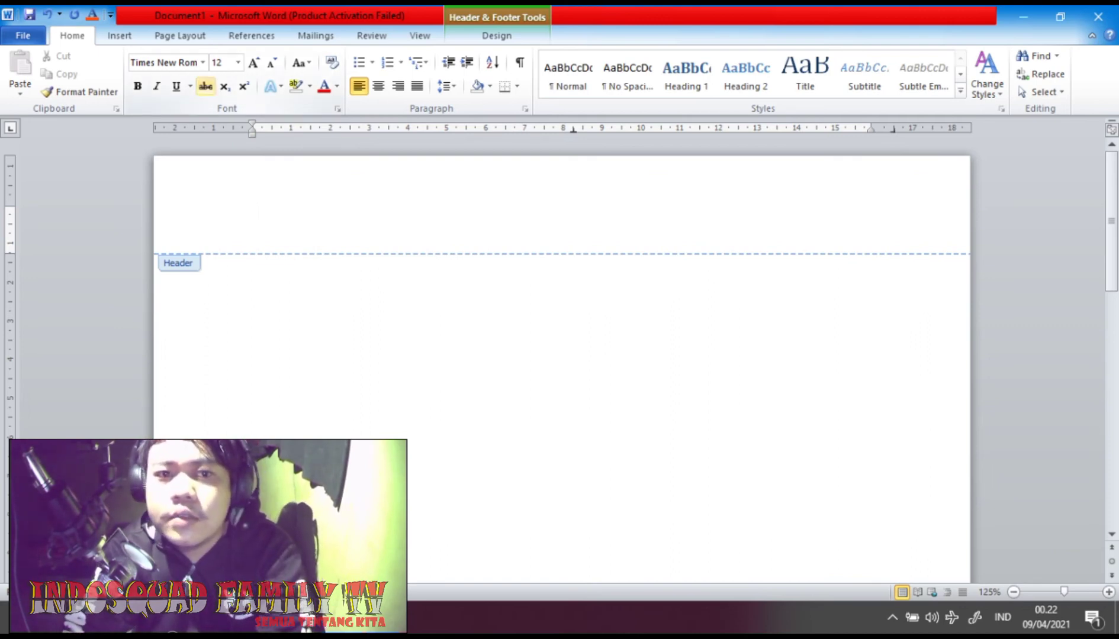
pyautogui.hotkey('ctrl', '=')
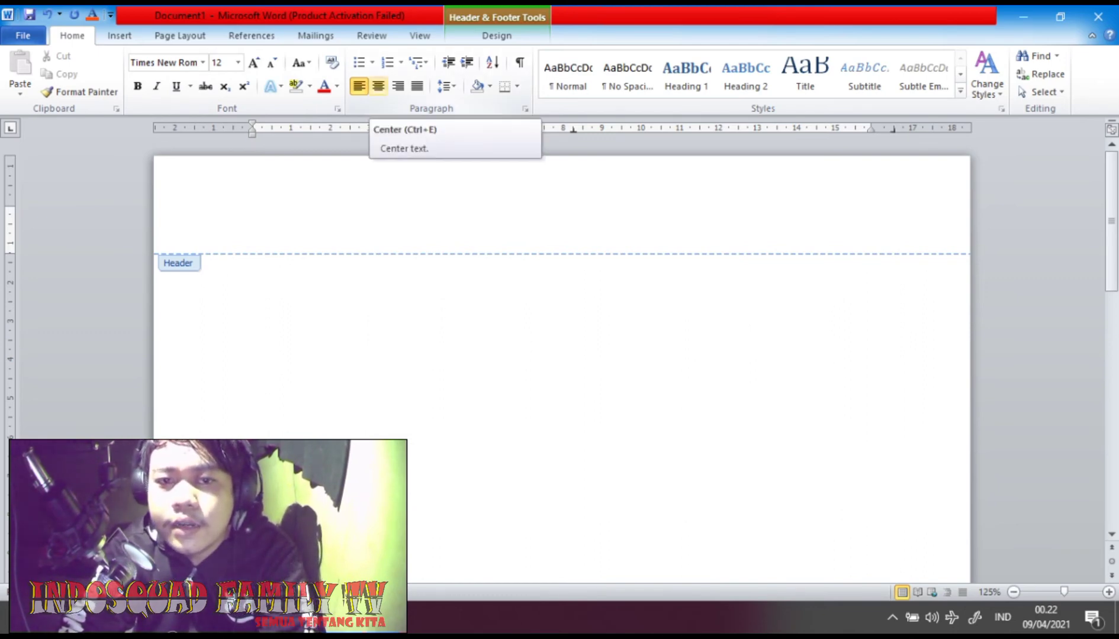
pyautogui.click(377, 86)
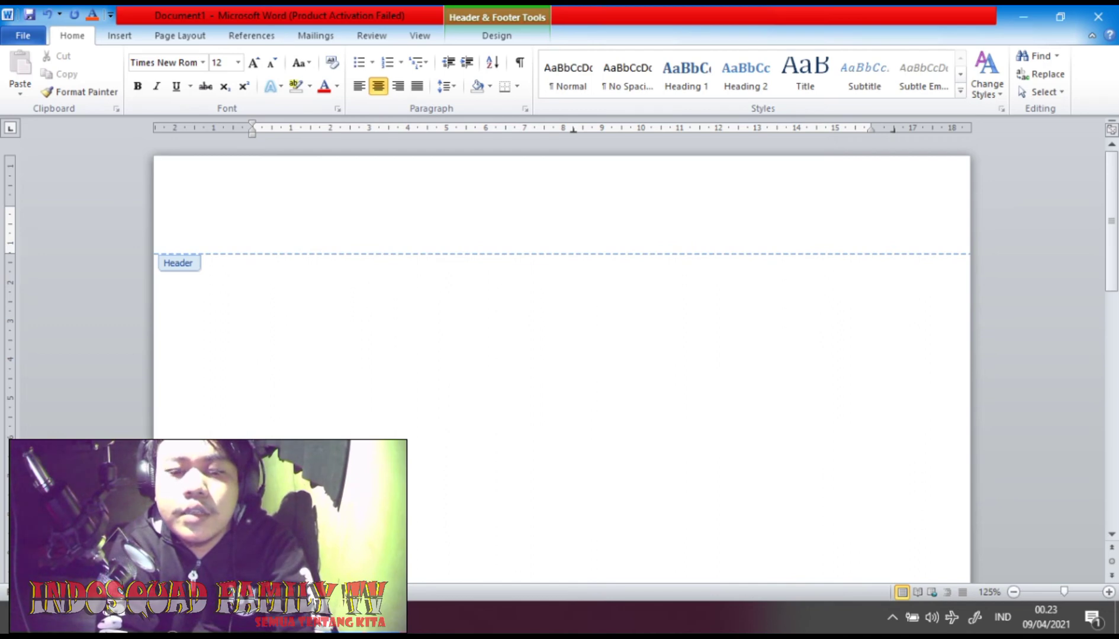
# Enter PEMERINTAH KABUPATEN SUBANG as the first line of the header.
pyautogui.write('PEME')
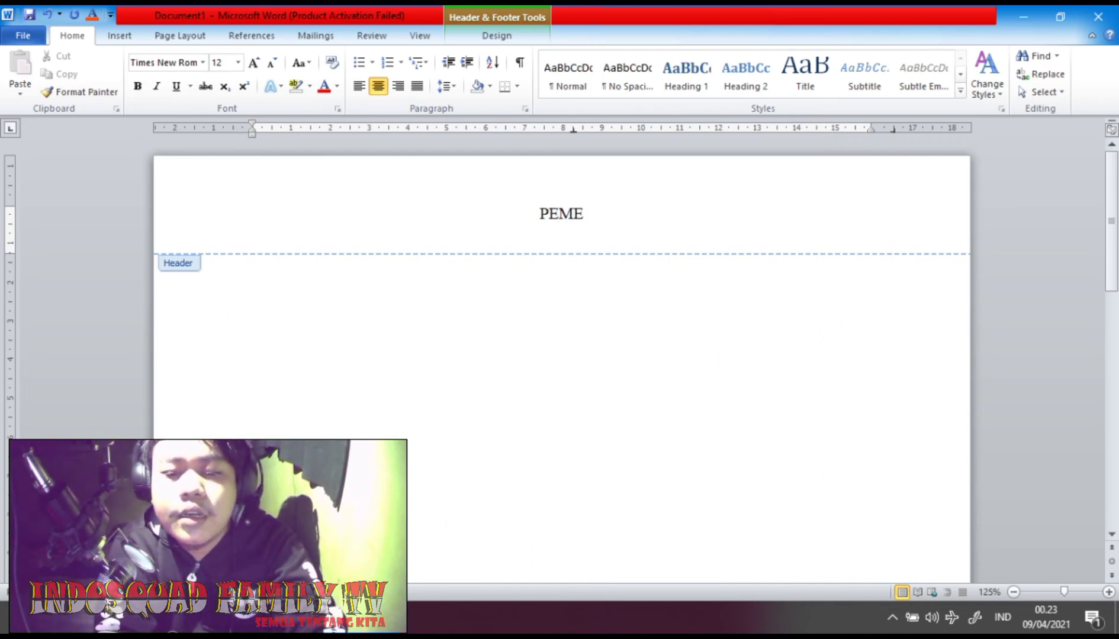
pyautogui.write('RINTAH')
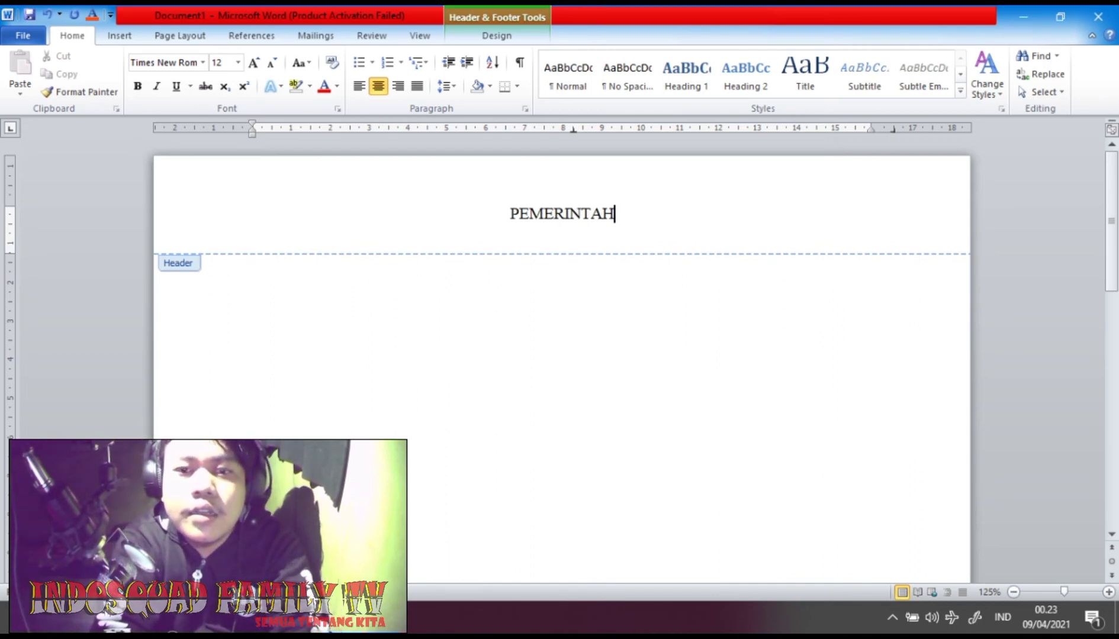
pyautogui.write(' KAUP')
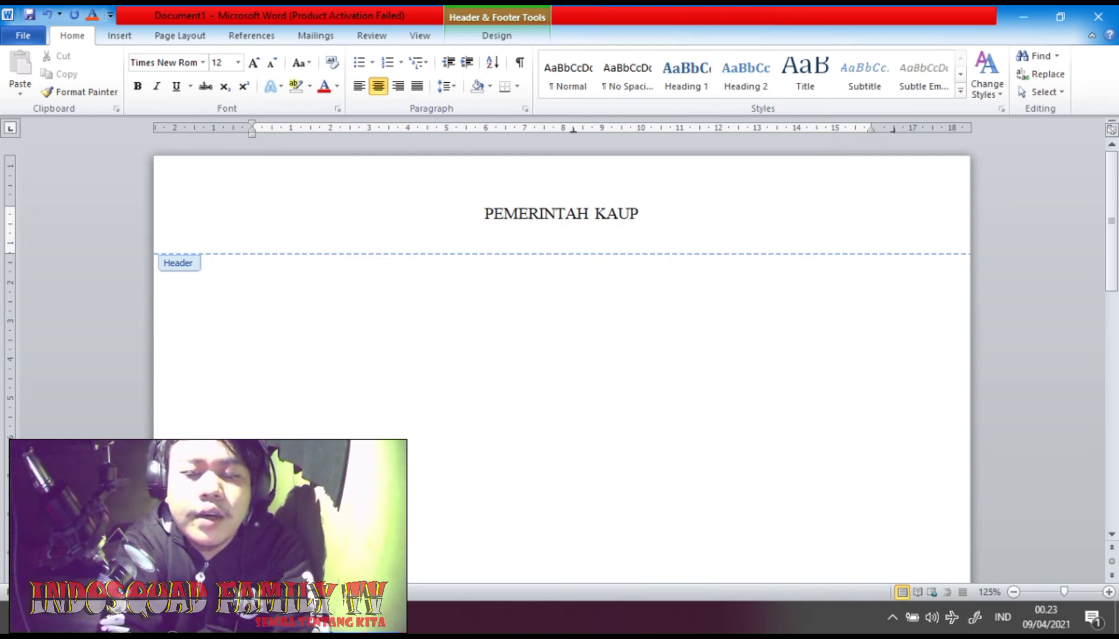
pyautogui.write('ATEN')
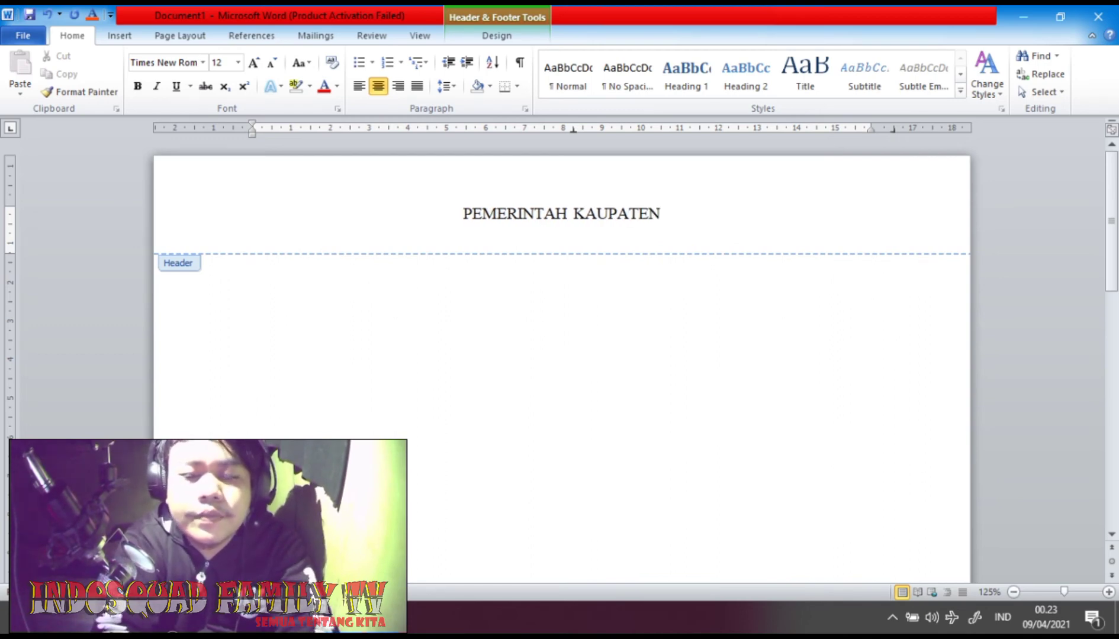
pyautogui.write(' SUBANG')
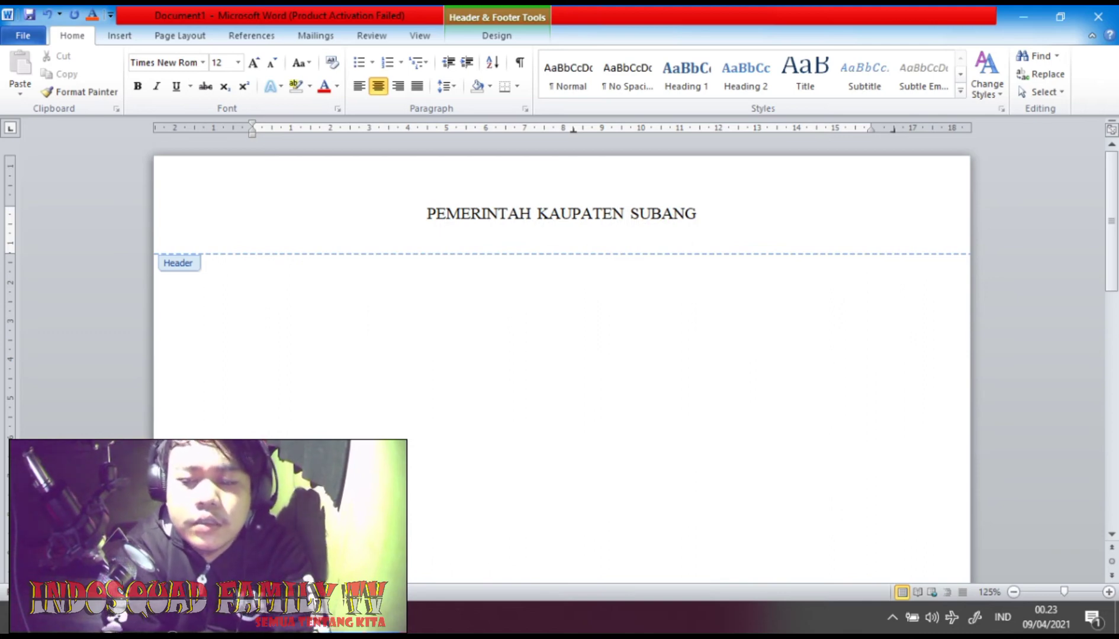
pyautogui.click(562, 214)
pyautogui.write('B')
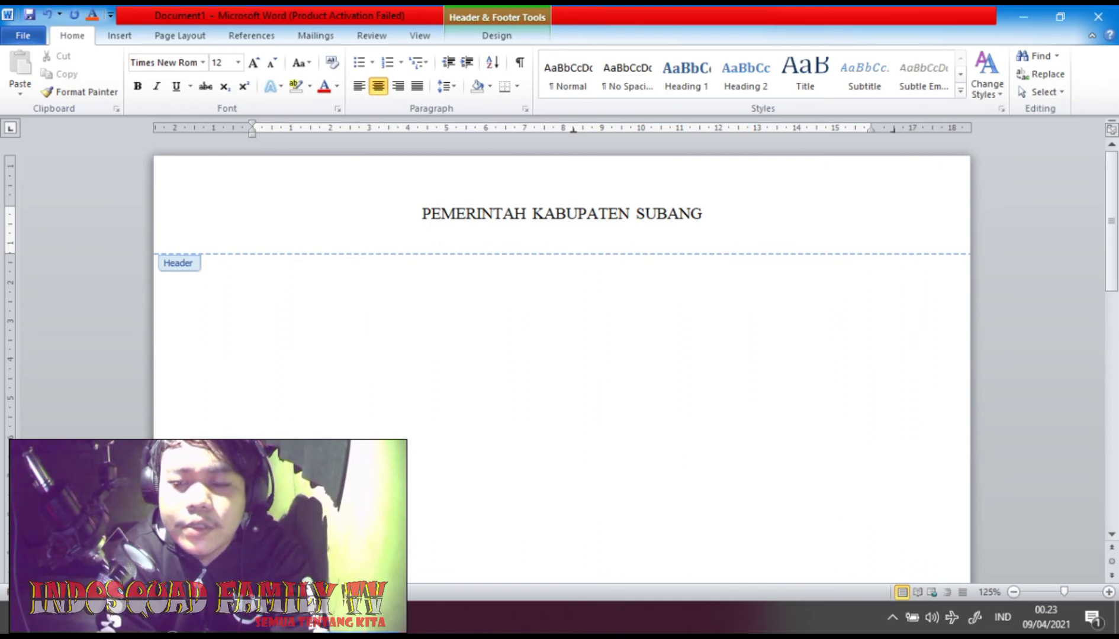
# Add DINAS PENDIDIKAN as the second line of the header.
pyautogui.press('End')
pyautogui.press('Return')
pyautogui.write('D')
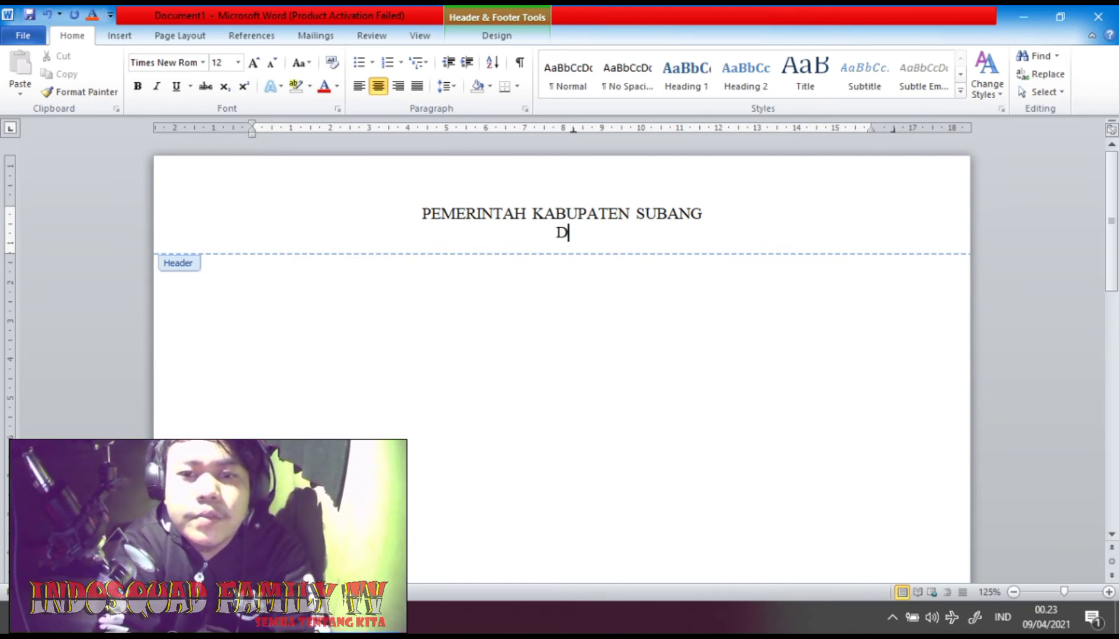
pyautogui.write('INAS')
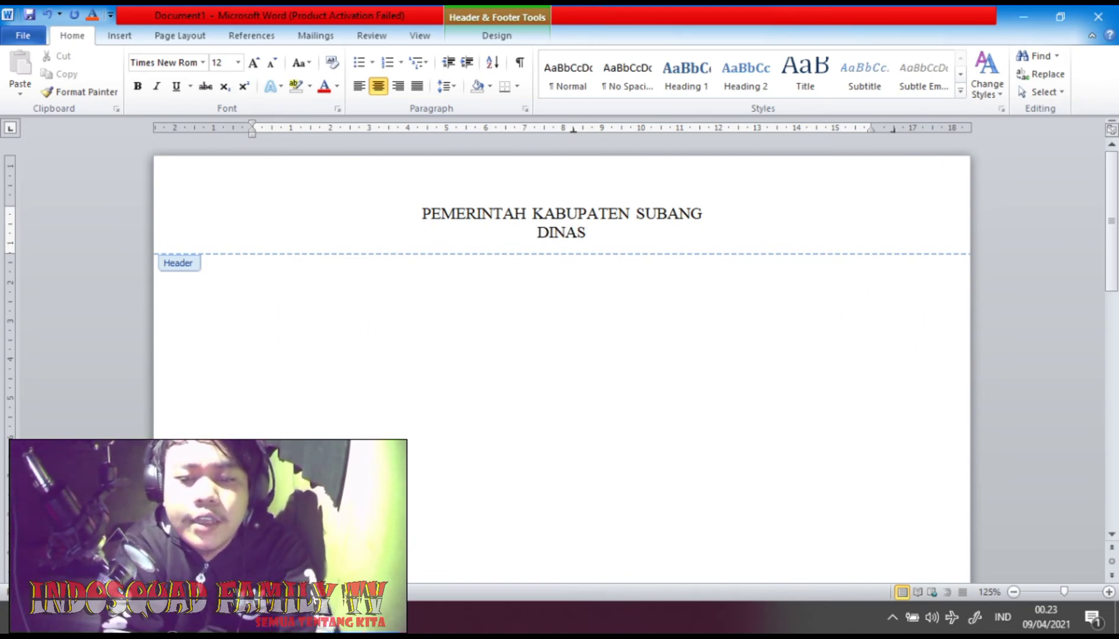
pyautogui.write(' PENDIDIK')
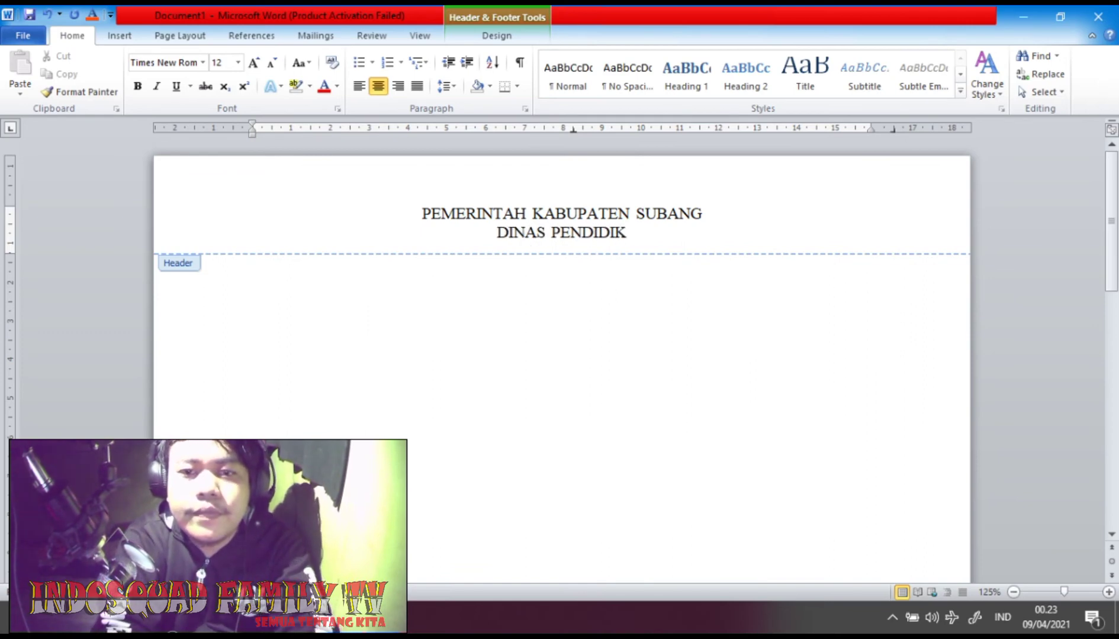
pyautogui.write('AN')
# Add the office's street address as the third line of the header.
pyautogui.press('Return')
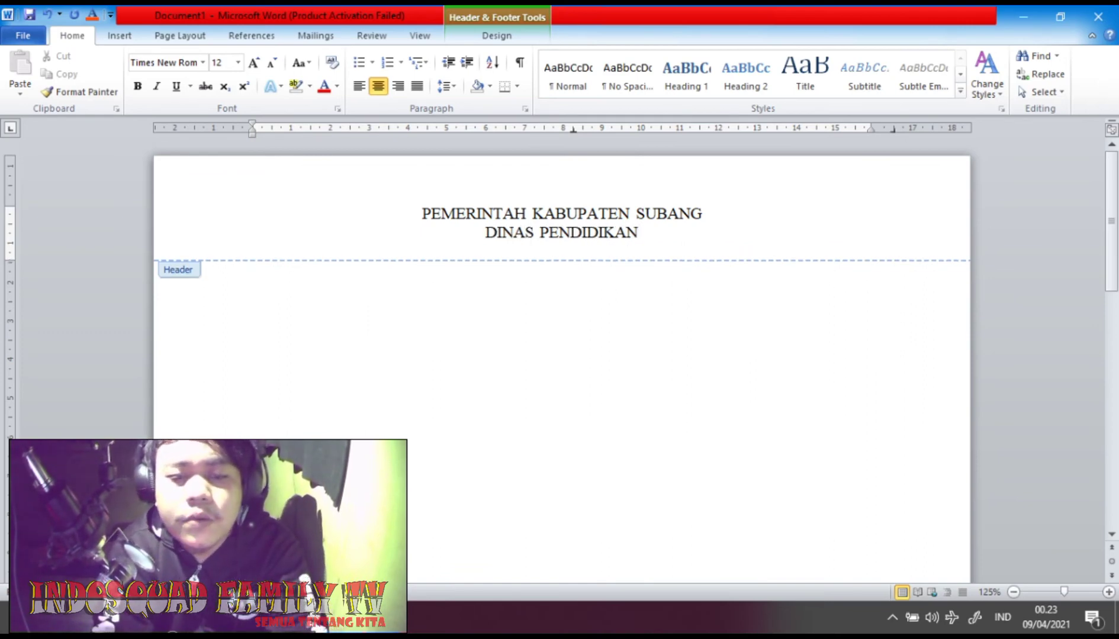
pyautogui.write('Jl.')
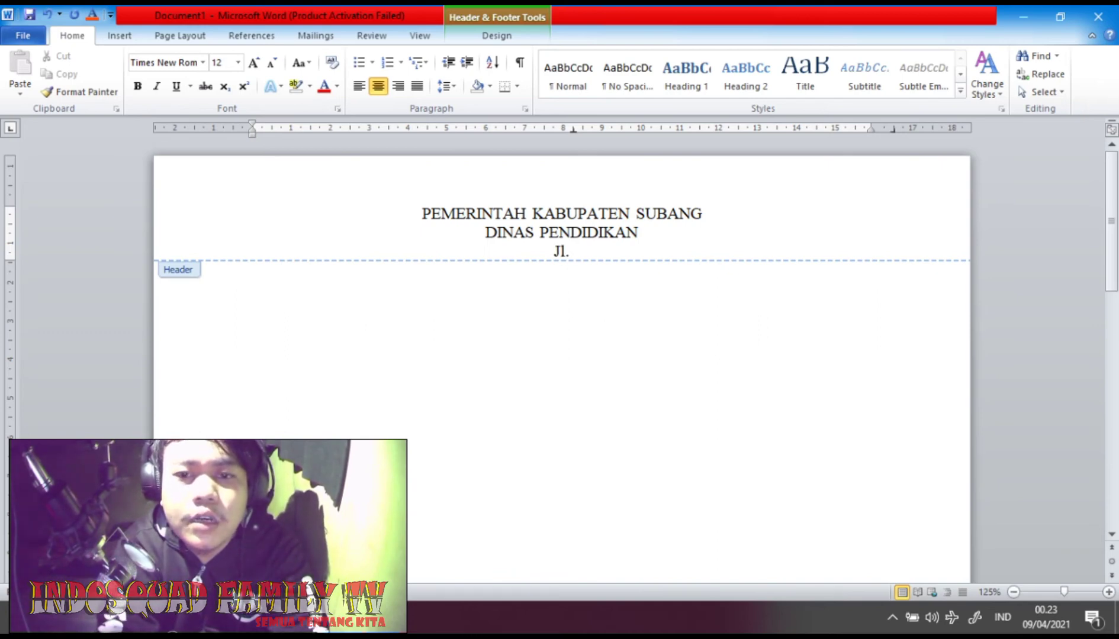
pyautogui.write(' Babakan')
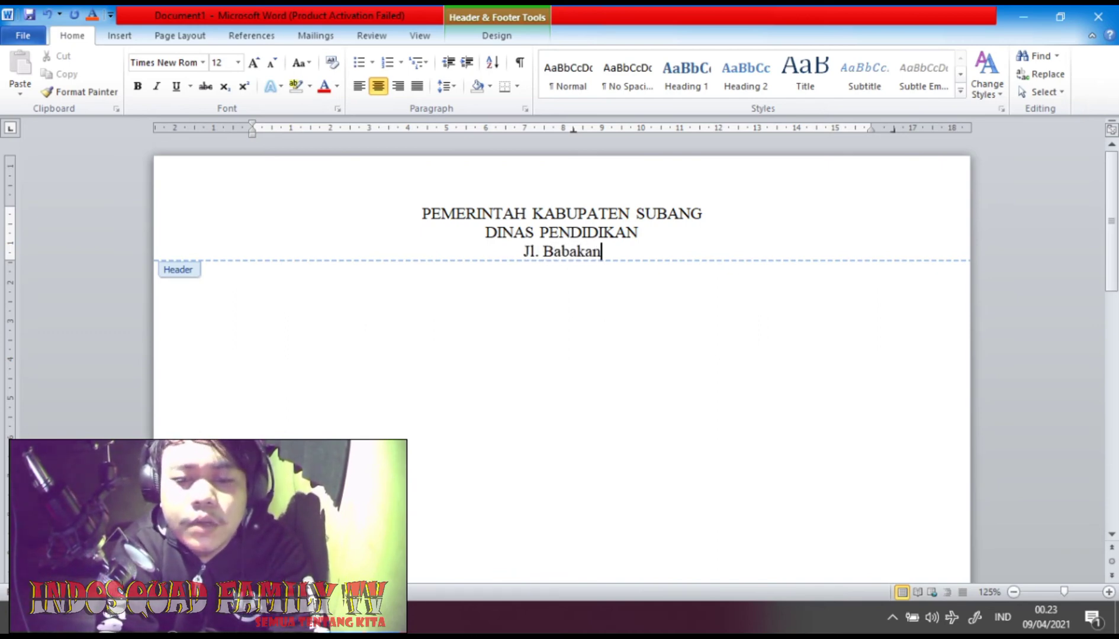
pyautogui.write(' Sukaati')
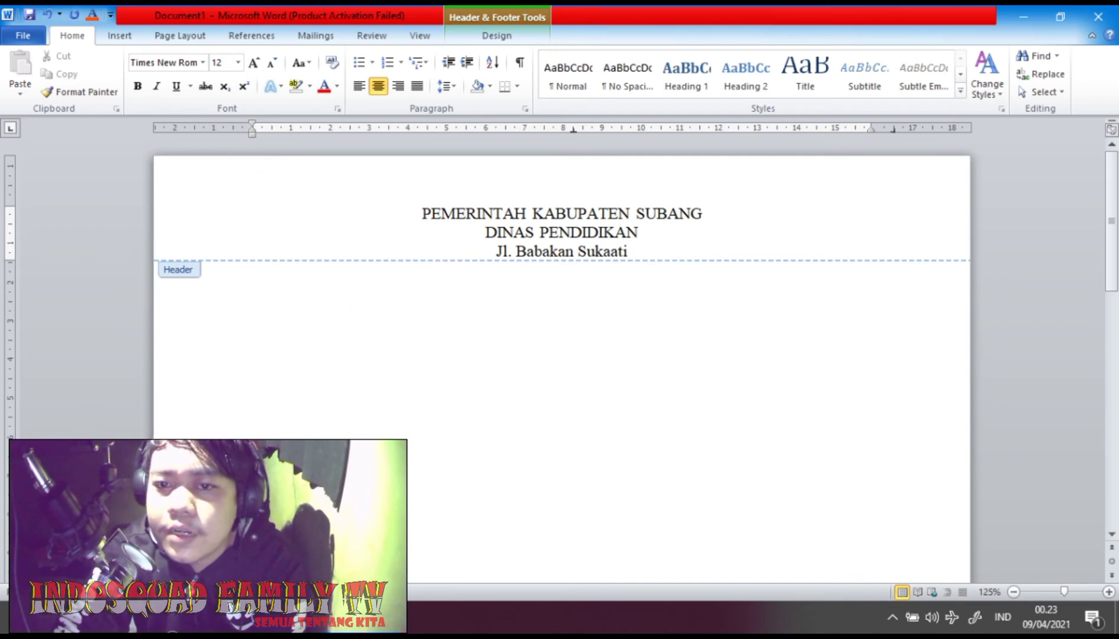
# Make the first two header lines, PEMERINTAH KABUPATEN SUBANG and DINAS PENDIDIKAN, bold.
pyautogui.press('End')
pyautogui.hotkey('shift', 'Down')
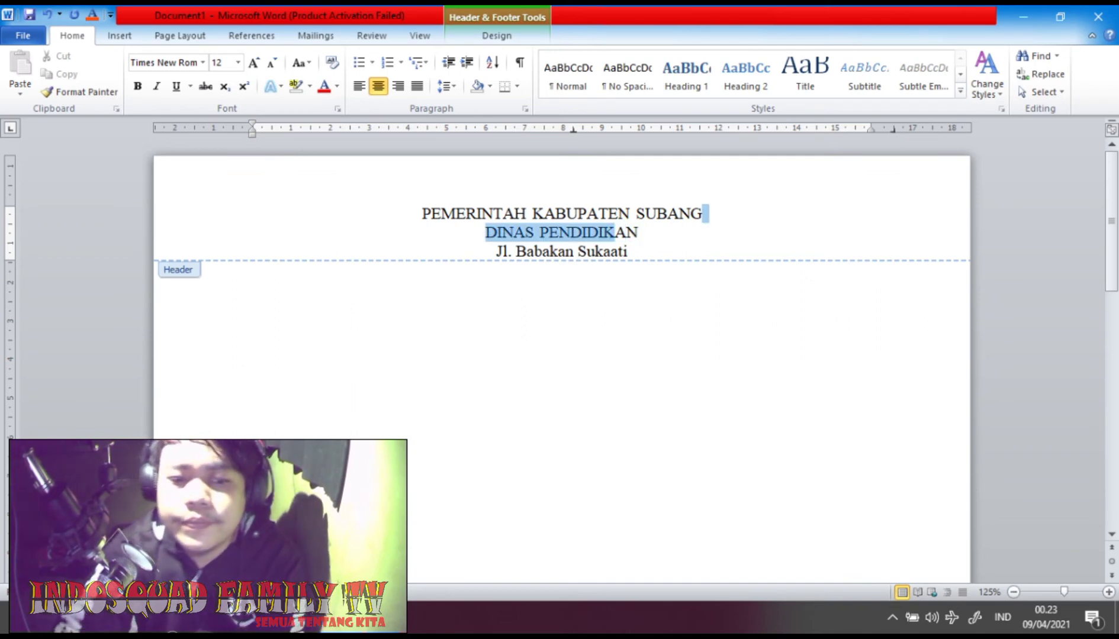
pyautogui.hotkey('shift', 'Up')
pyautogui.hotkey('shift', 'Left')
pyautogui.hotkey('shift', 'Left')
pyautogui.hotkey('shift', 'Left')
pyautogui.hotkey('shift', 'Left')
pyautogui.hotkey('shift', 'Left')
pyautogui.hotkey('shift', 'Left')
pyautogui.hotkey('shift', 'Left')
pyautogui.hotkey('shift', 'Left')
pyautogui.hotkey('shift', 'Left')
pyautogui.hotkey('shift', 'Left')
pyautogui.hotkey('shift', 'Left')
pyautogui.hotkey('shift', 'Left')
pyautogui.hotkey('shift', 'Left')
pyautogui.hotkey('shift', 'Left')
pyautogui.hotkey('shift', 'Left')
pyautogui.hotkey('shift', 'Left')
pyautogui.hotkey('shift', 'Left')
pyautogui.hotkey('shift', 'Left')
pyautogui.hotkey('shift', 'Left')
pyautogui.hotkey('shift', 'Left')
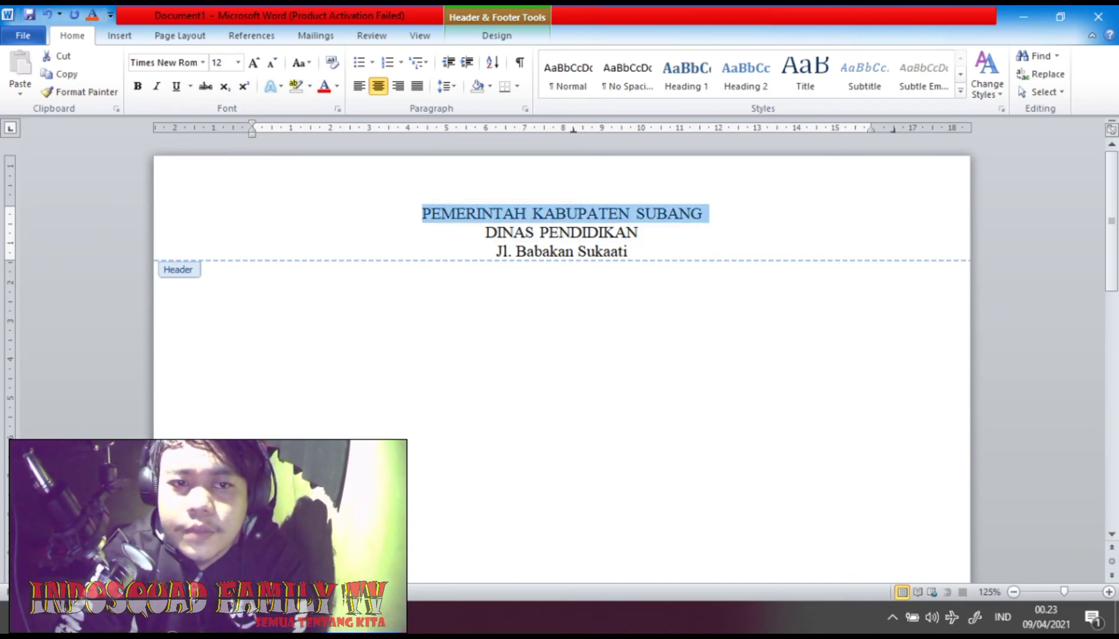
pyautogui.moveTo(612, 252); pyautogui.dragTo(422, 214)
pyautogui.click(642, 233)
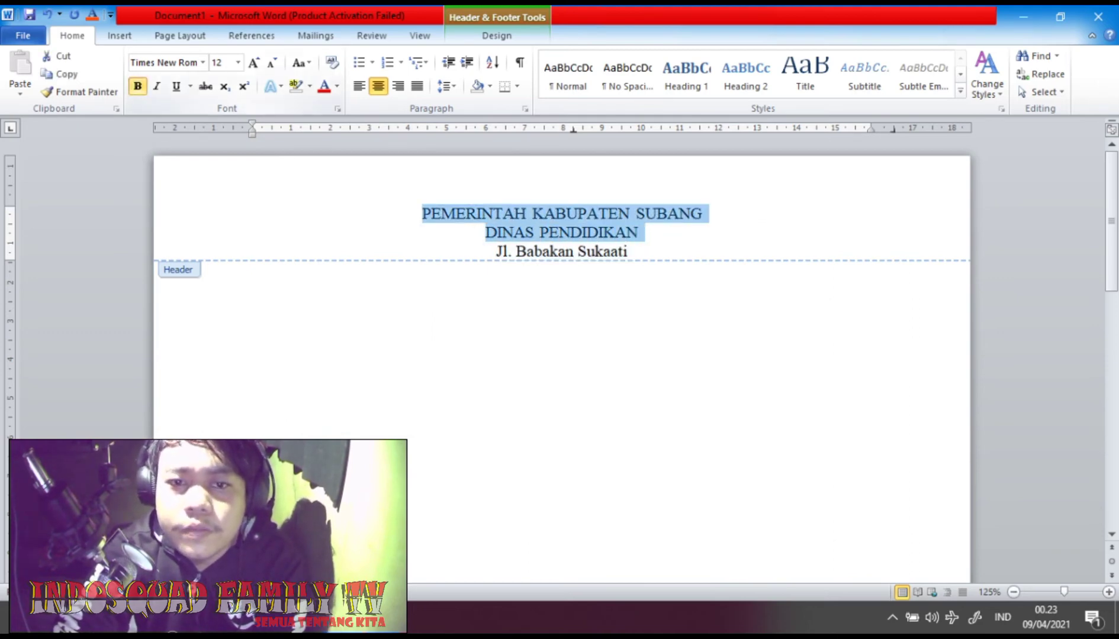
pyautogui.click(138, 86)
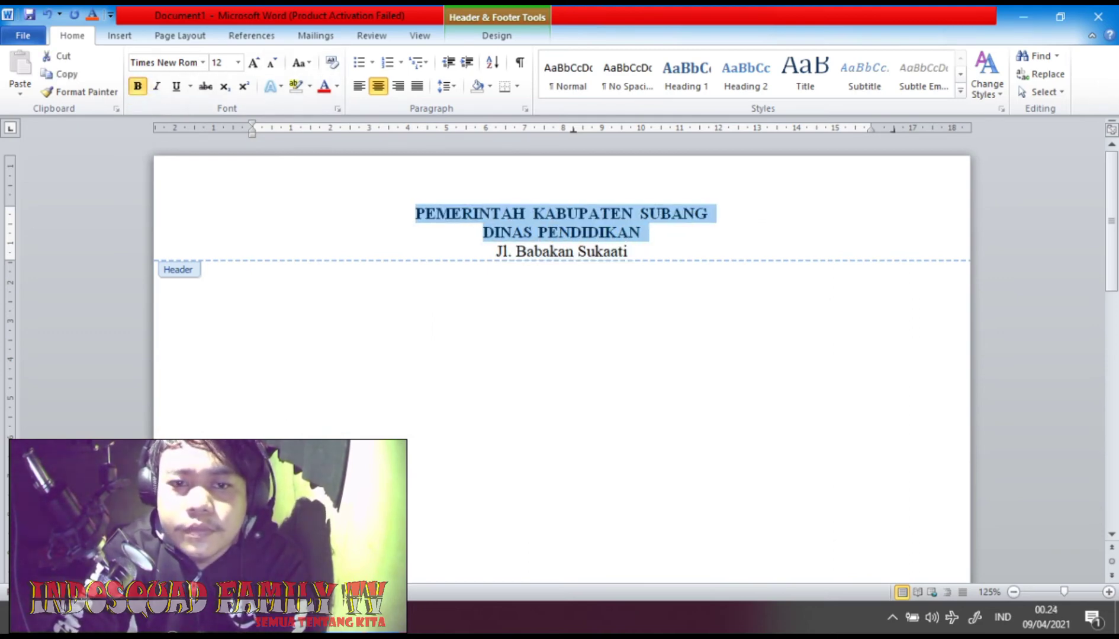
# Increase the font size of the PEMERINTAH KABUPATEN SUBANG line to 14.
pyautogui.click(533, 213)
pyautogui.moveTo(710, 213); pyautogui.dragTo(416, 214)
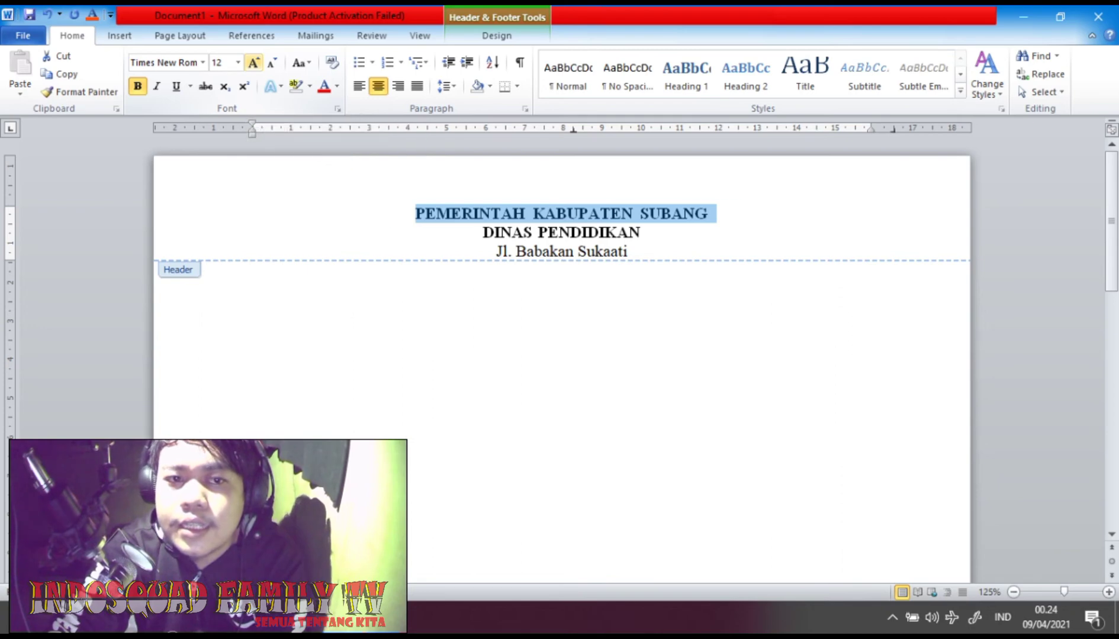
pyautogui.click(253, 63)
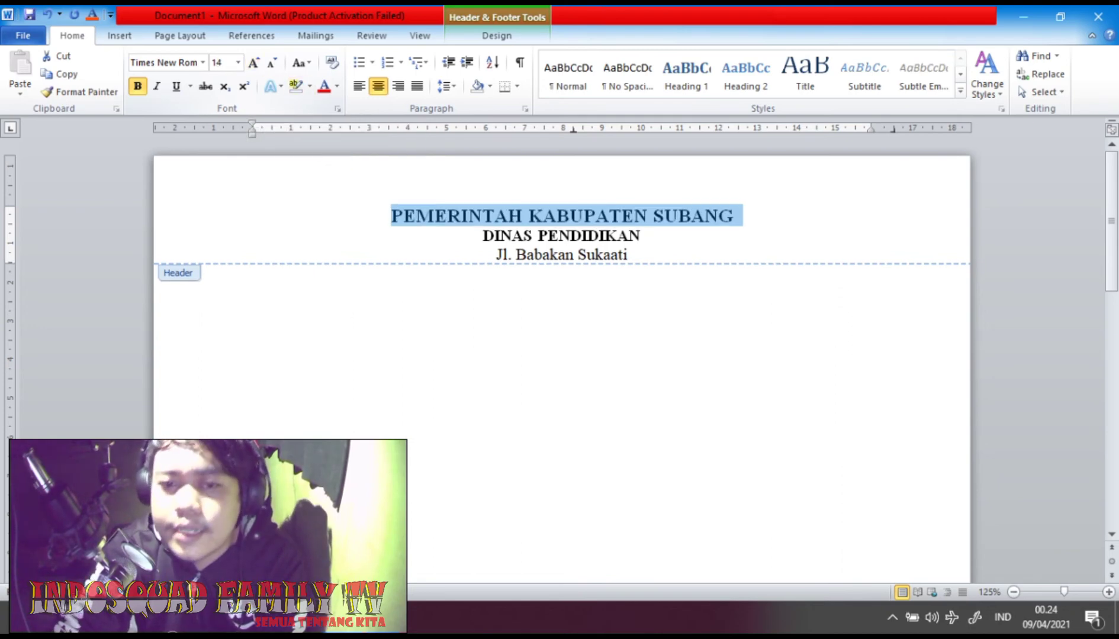
# Increase the font size of the DINAS PENDIDIKAN line to 16.
pyautogui.moveTo(644, 236); pyautogui.dragTo(482, 235)
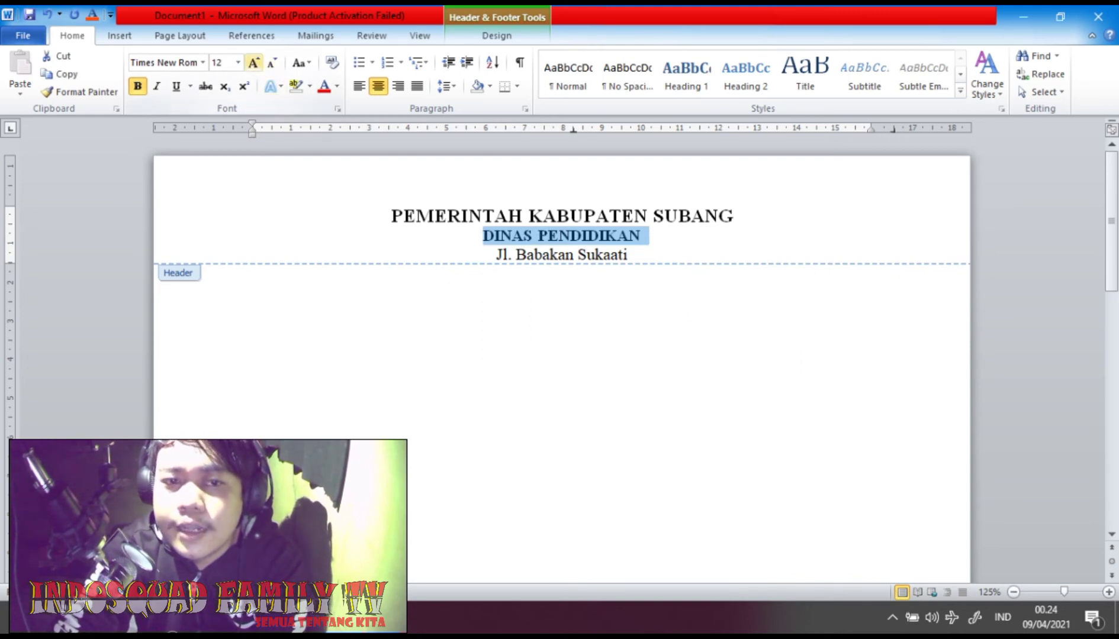
pyautogui.click(254, 62)
pyautogui.click(254, 62)
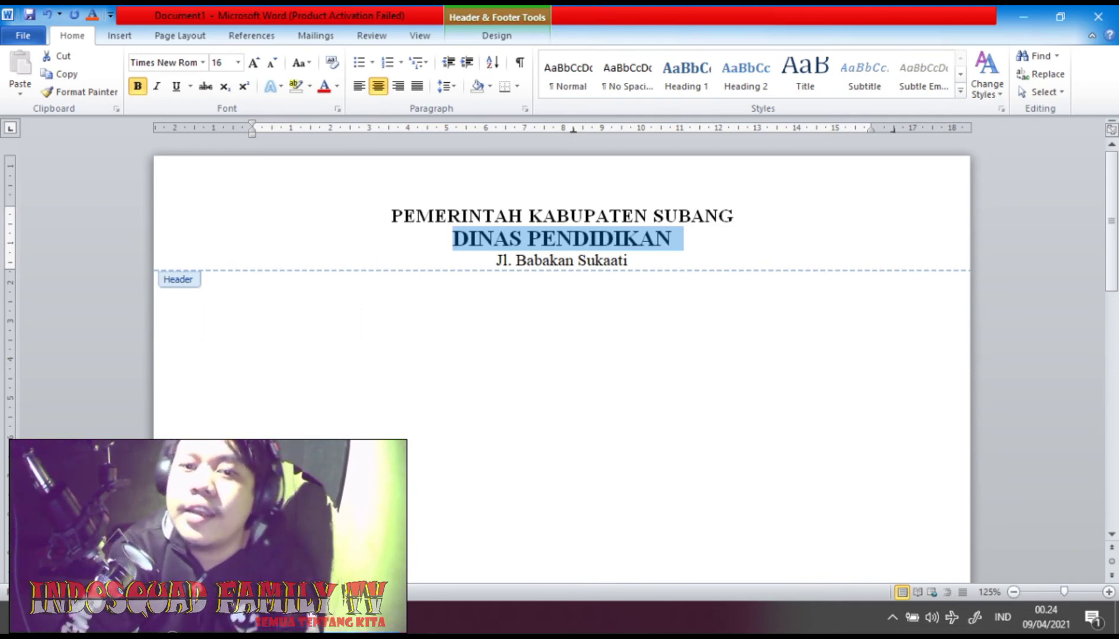
# Set the line spacing of all three header lines to 1,5.
pyautogui.click(632, 261)
pyautogui.moveTo(632, 260); pyautogui.dragTo(391, 216)
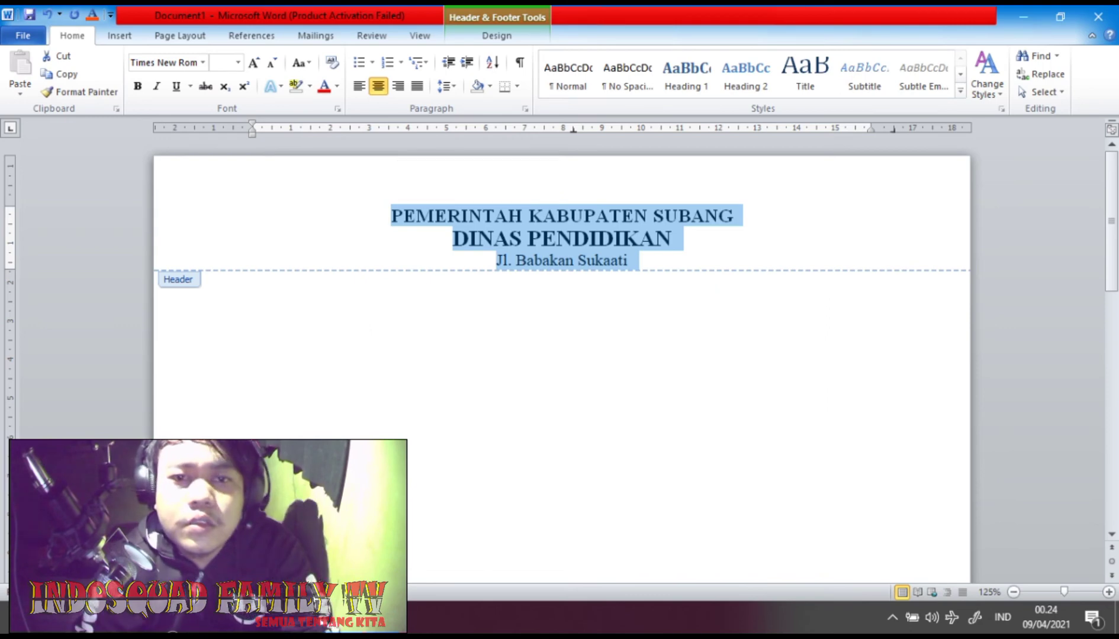
pyautogui.click(445, 86)
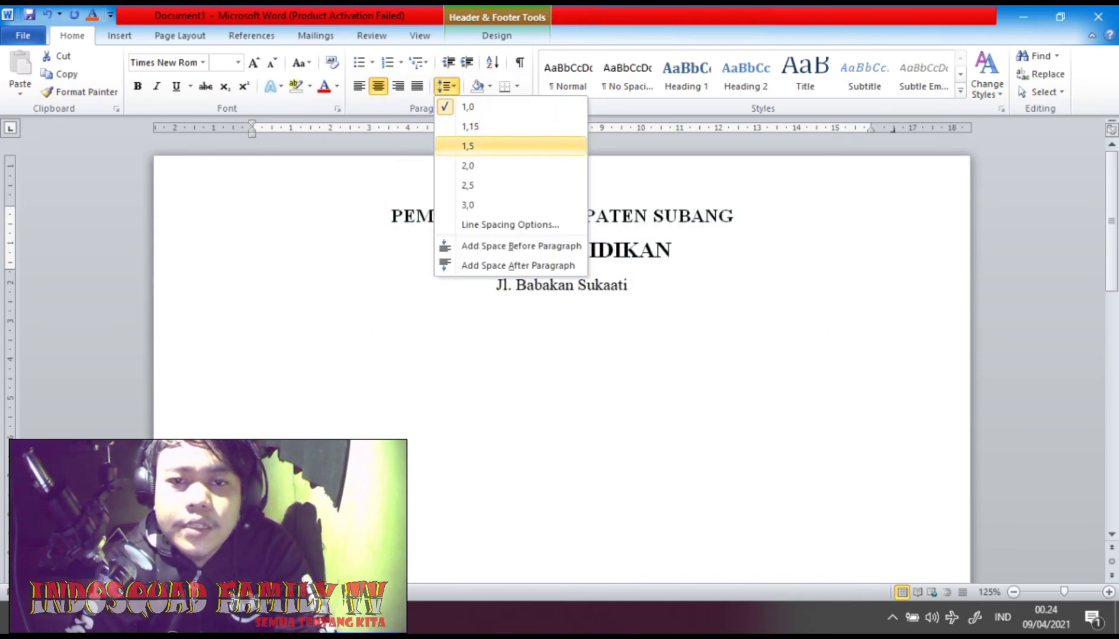
pyautogui.click(467, 145)
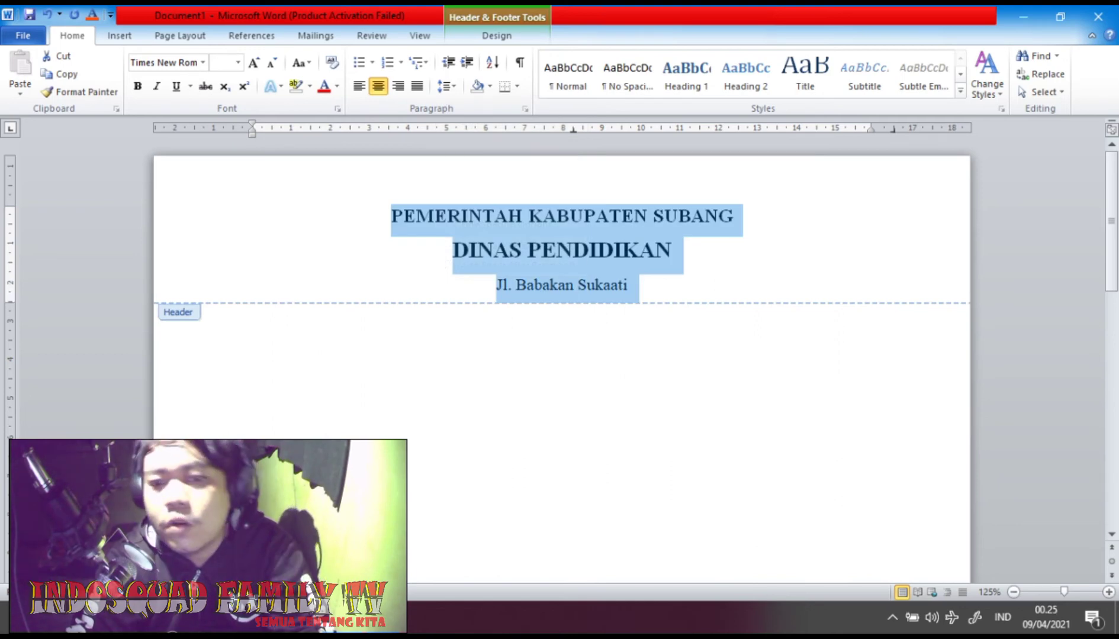
# Reduce the font size of the street address line in the header to 11.
pyautogui.click(619, 285)
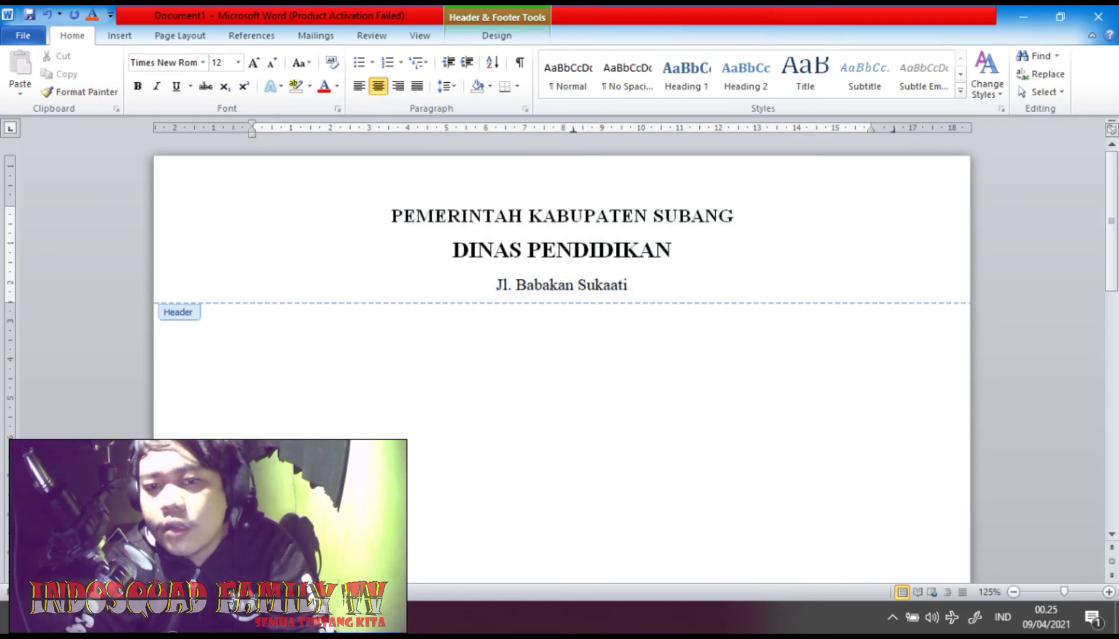
pyautogui.moveTo(633, 286); pyautogui.dragTo(496, 286)
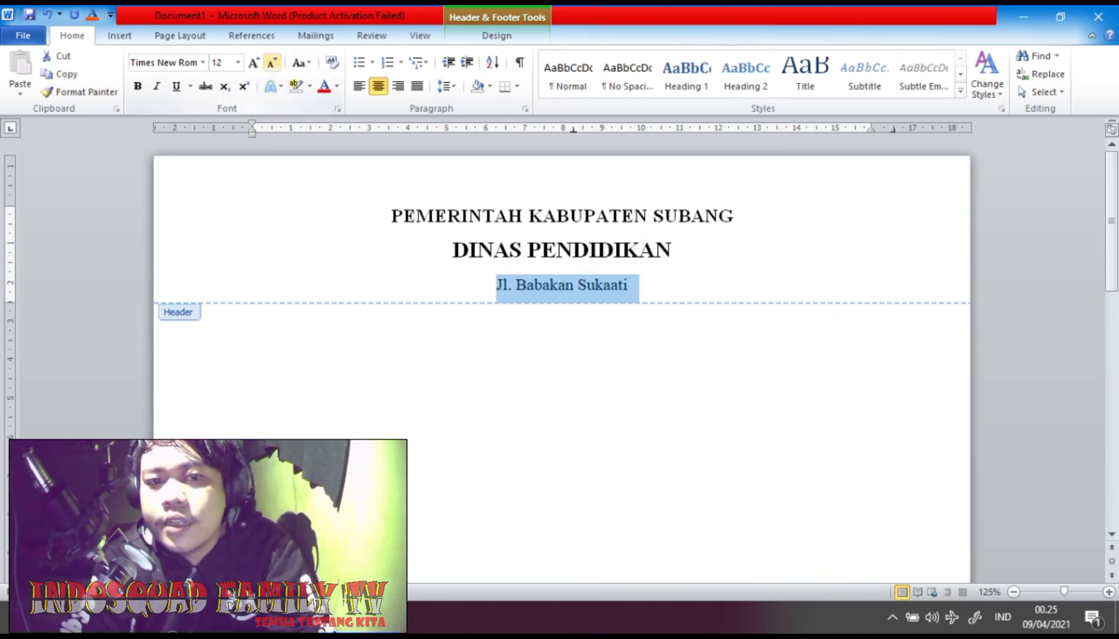
pyautogui.click(272, 63)
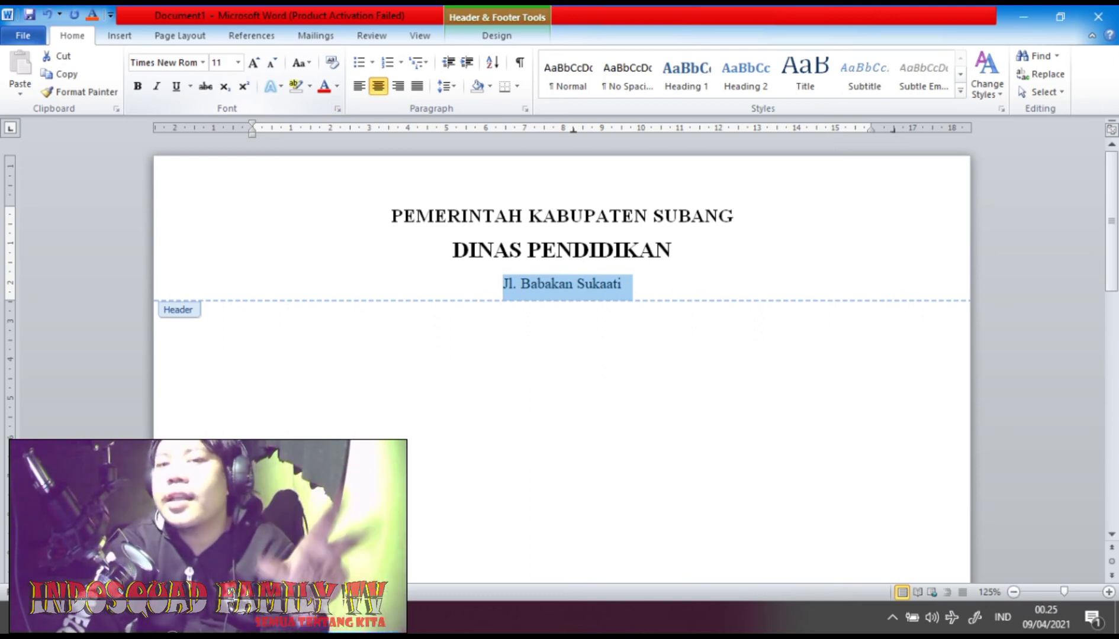
pyautogui.click(626, 284)
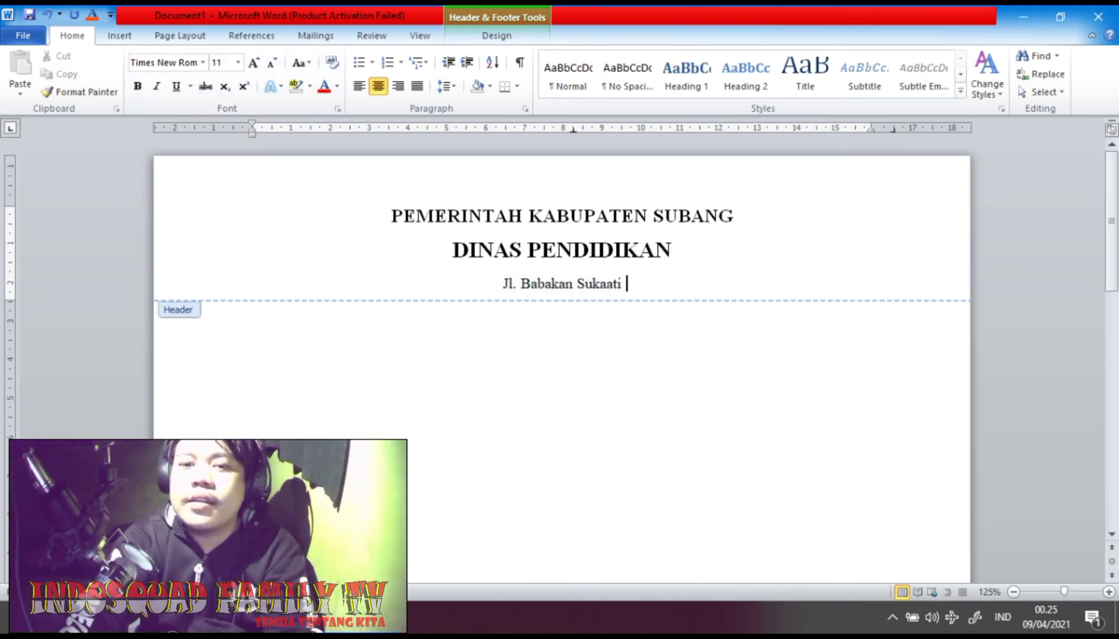